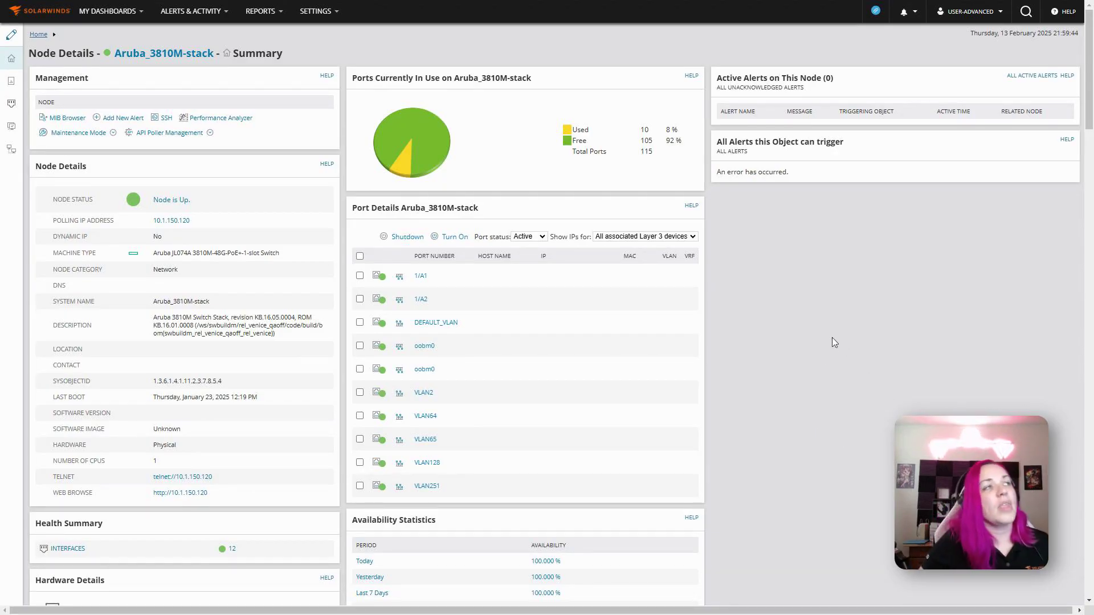
scroll(305, 439, down, 3)
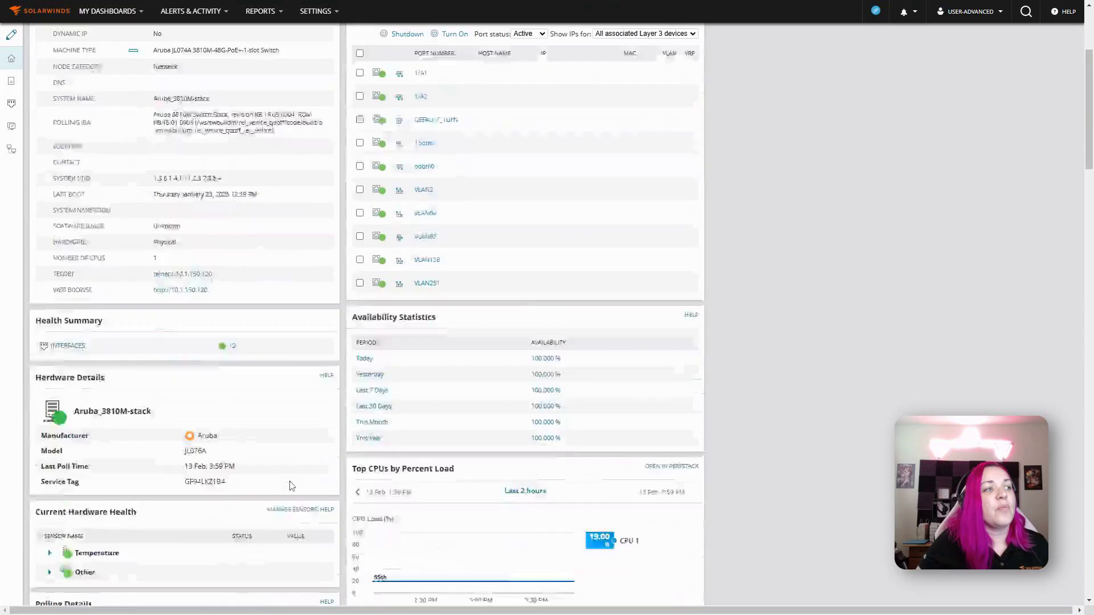
scroll(290, 486, down, 2)
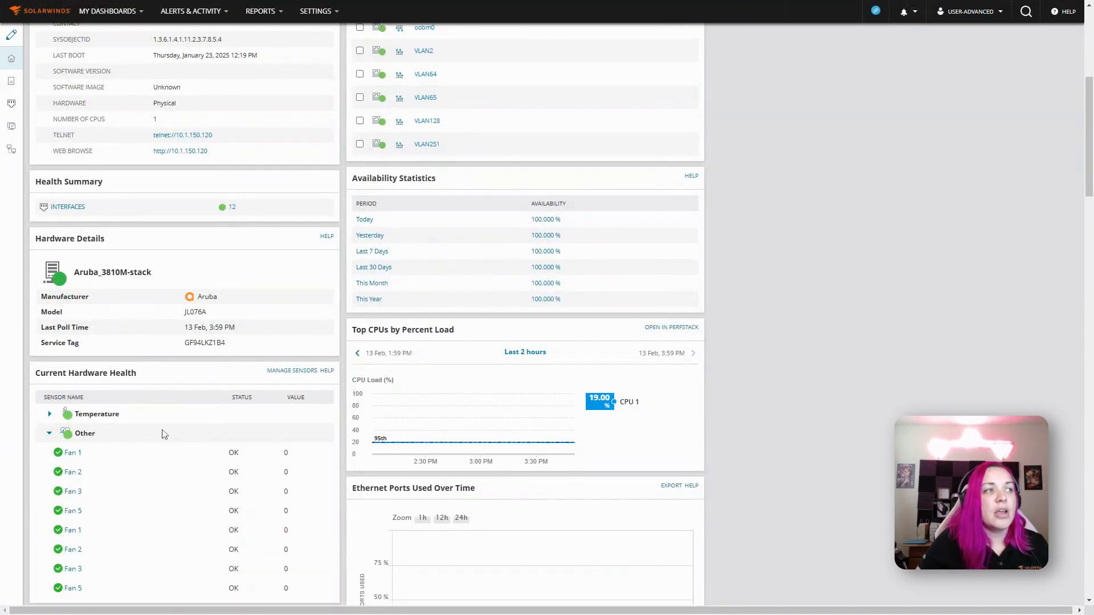
scroll(201, 430, down, 2)
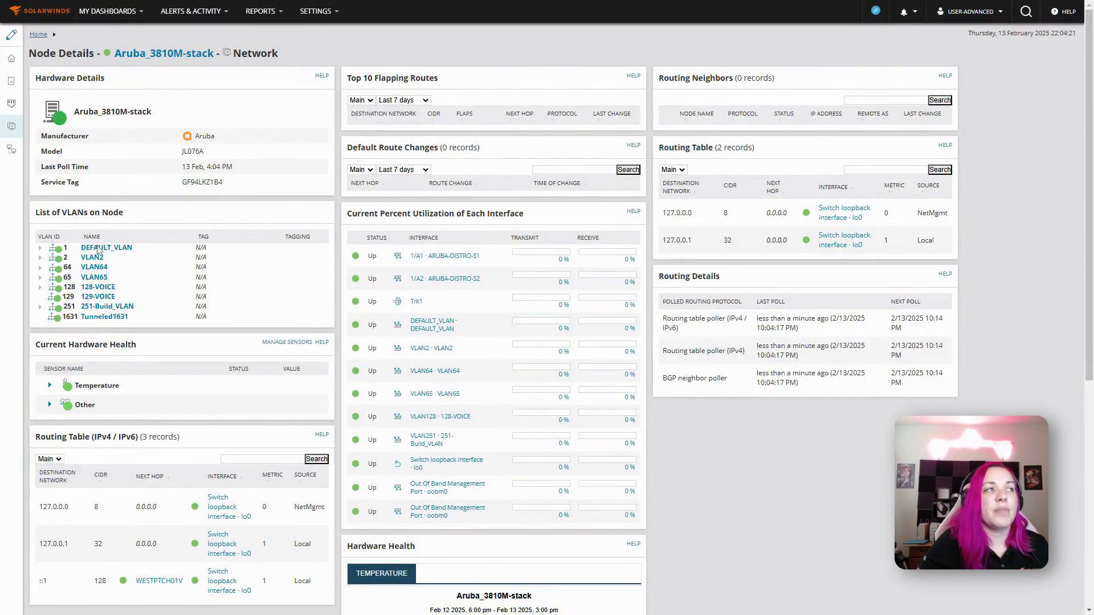
Expand DEFAULT_VLAN in List of VLANs on Node to view its ports, then collapse it
click(40, 249)
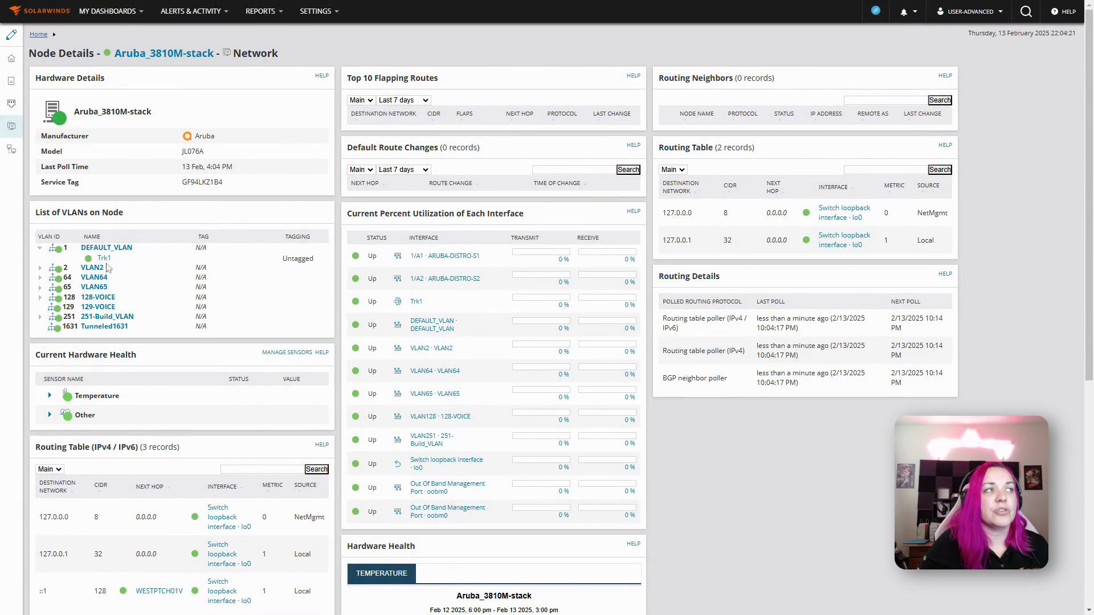
click(40, 248)
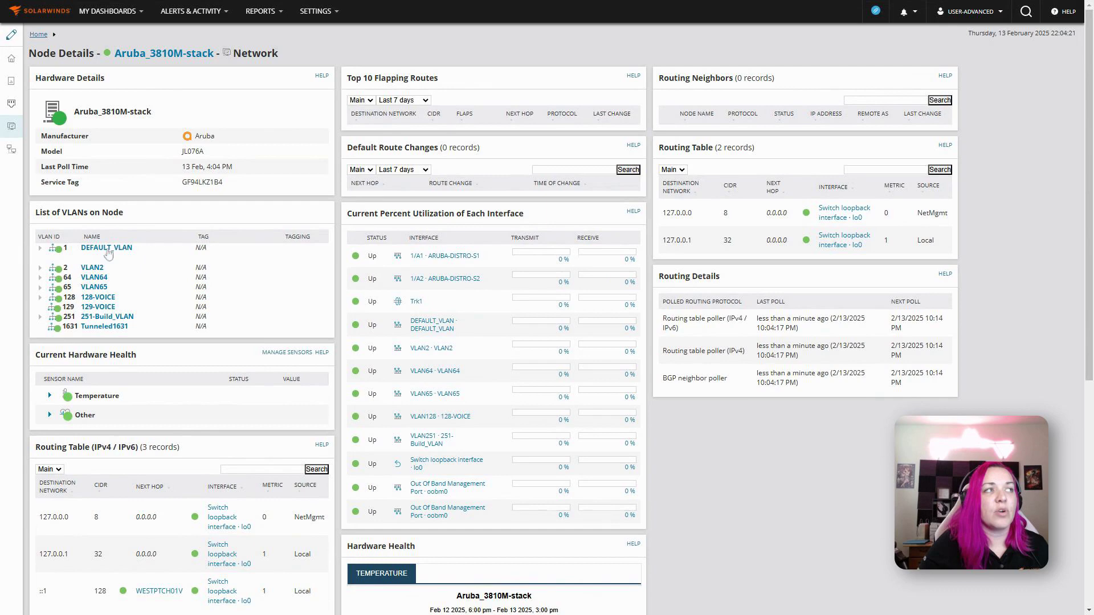
scroll(315, 275, down, 1)
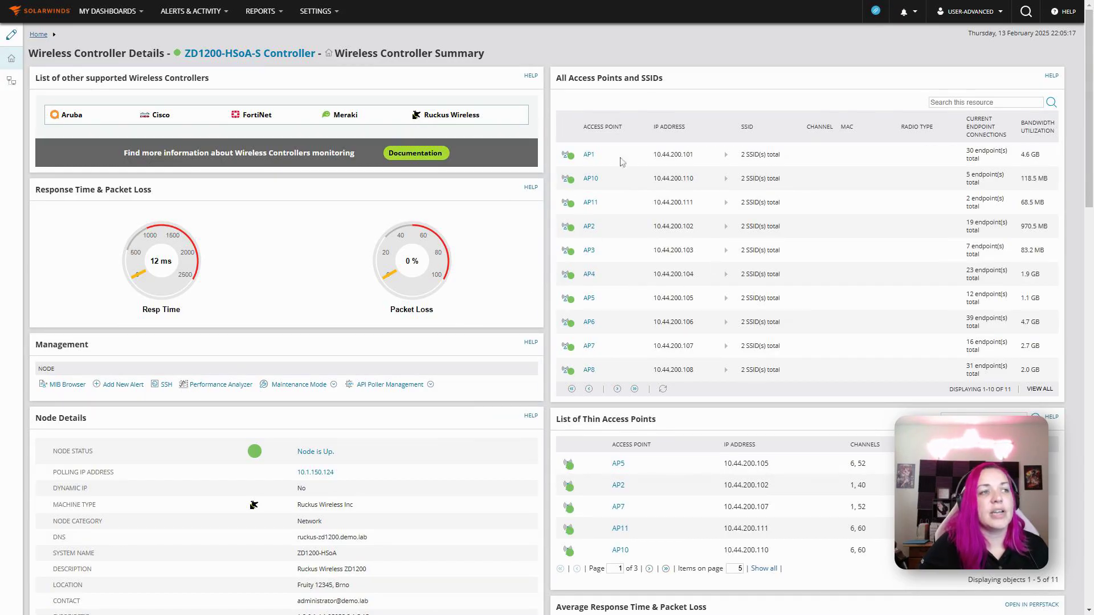
click(725, 155)
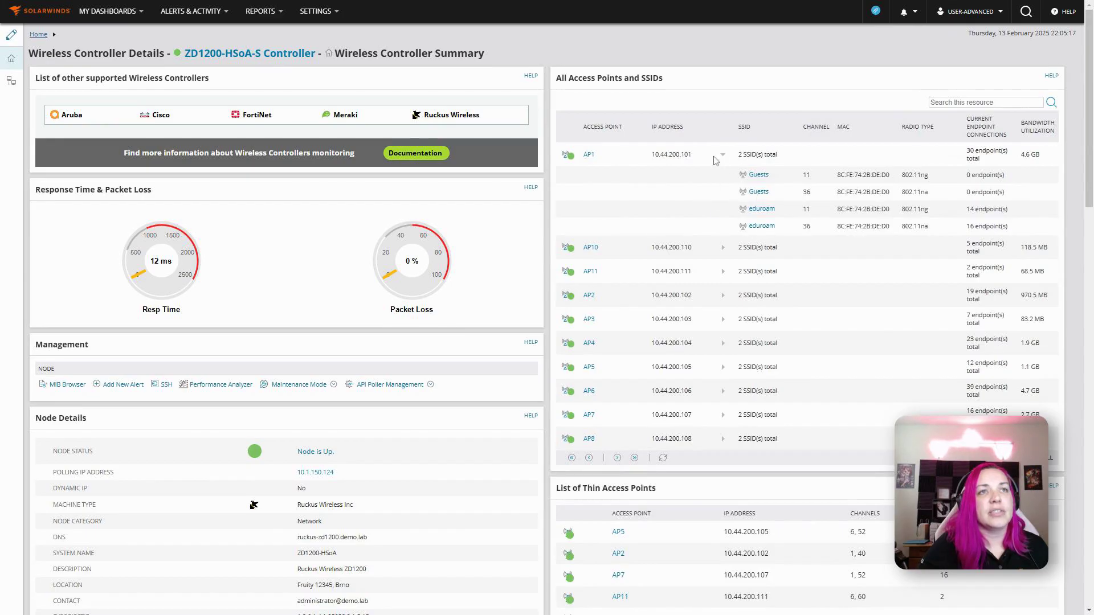
click(724, 157)
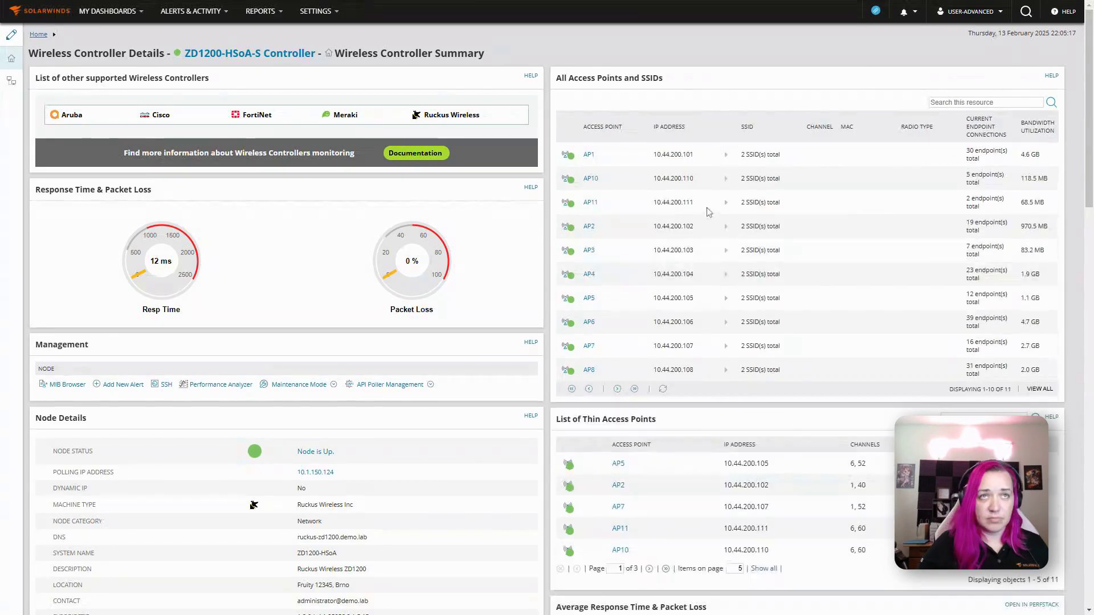